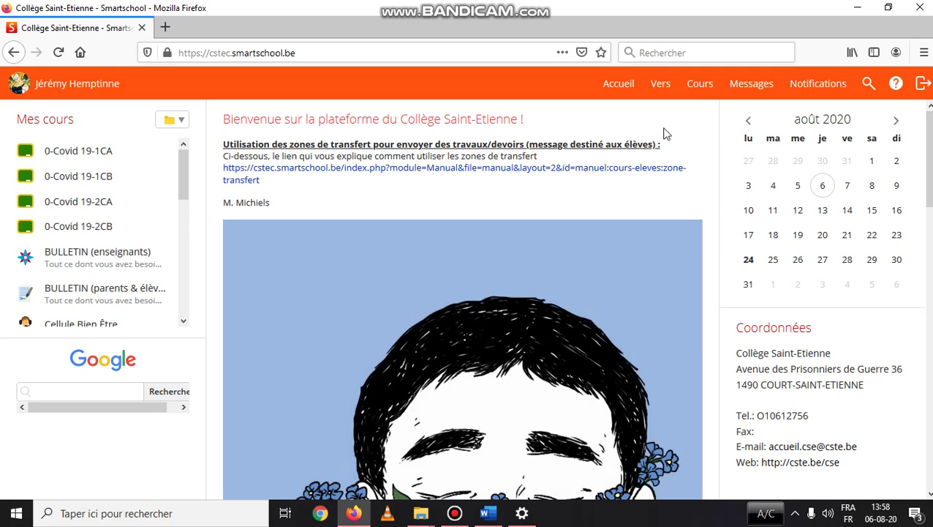
Open the class journal (Journal de classe) and look over the current week's timetable.
{"action": "left_click", "coordinate": [660, 88]}
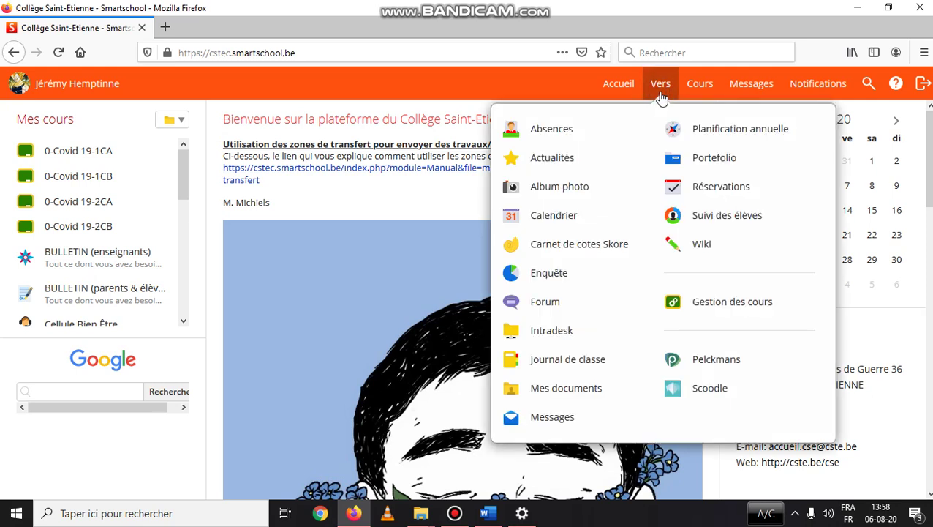
{"action": "left_click", "coordinate": [569, 365]}
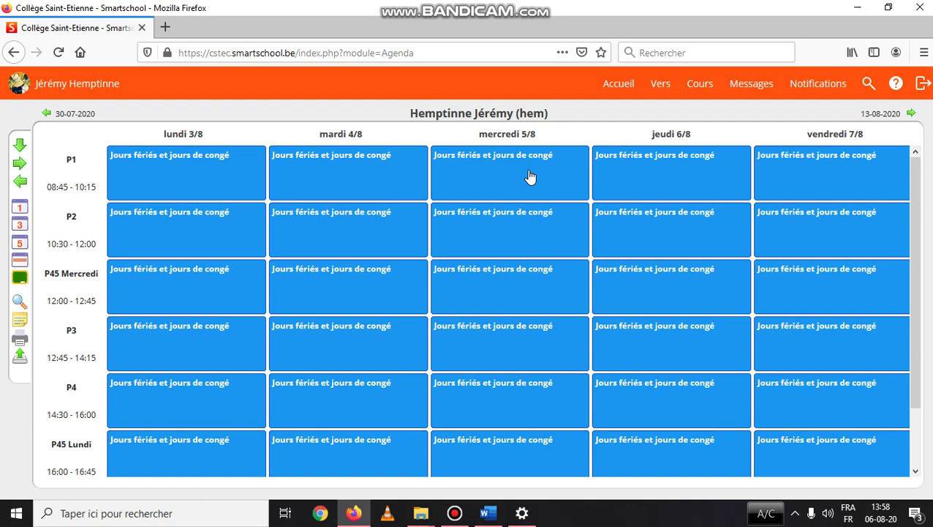
{"action": "scroll", "coordinate": [530, 177], "scroll_direction": "down", "scroll_amount": 1}
{"action": "scroll", "coordinate": [531, 177], "scroll_direction": "up", "scroll_amount": 1}
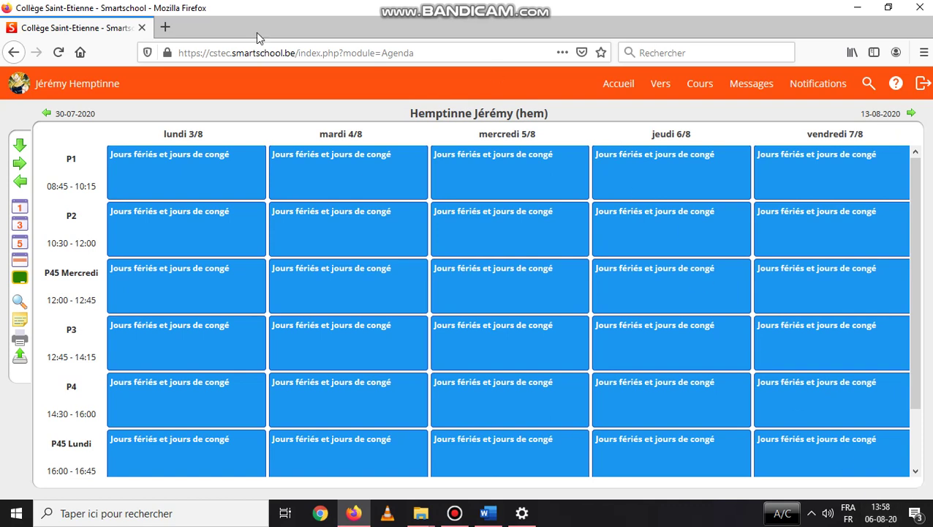
Go back through the class journal to the week of Monday 30 March 2020.
{"action": "left_click", "coordinate": [48, 115]}
{"action": "left_click", "coordinate": [48, 116]}
{"action": "left_click", "coordinate": [48, 115]}
{"action": "left_click", "coordinate": [48, 115]}
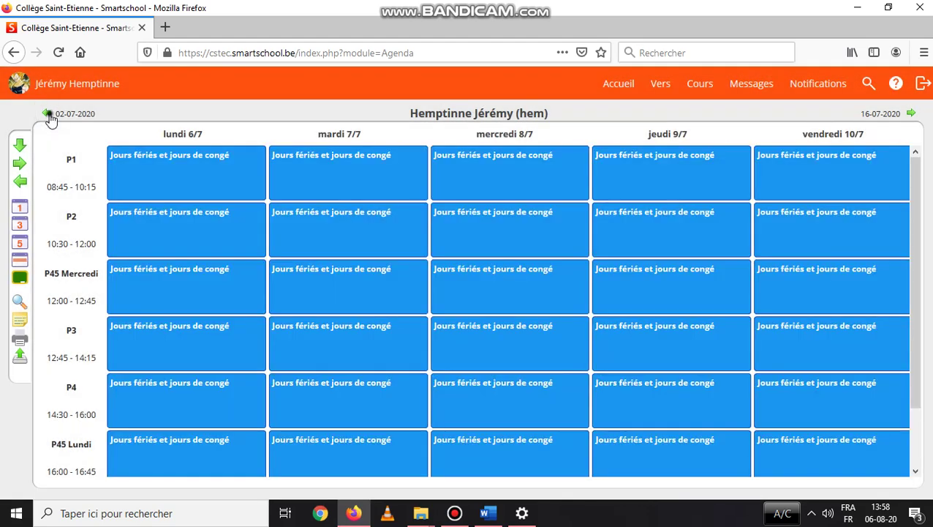
{"action": "left_click", "coordinate": [48, 116]}
{"action": "left_click", "coordinate": [48, 116]}
{"action": "left_click", "coordinate": [49, 115]}
{"action": "left_click", "coordinate": [49, 115]}
{"action": "left_click", "coordinate": [48, 115]}
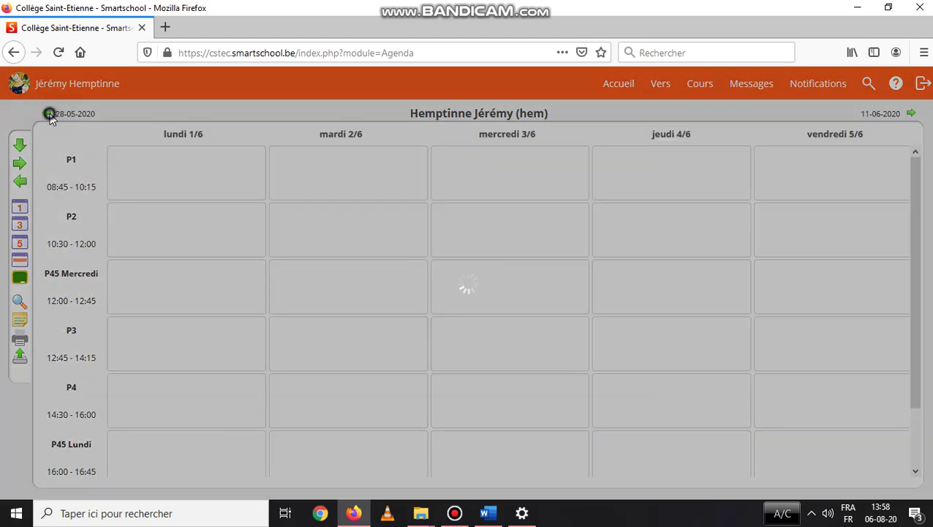
{"action": "left_click", "coordinate": [48, 115]}
{"action": "left_click", "coordinate": [48, 115]}
{"action": "left_click", "coordinate": [48, 116]}
{"action": "left_click", "coordinate": [48, 116]}
{"action": "left_click", "coordinate": [48, 115]}
{"action": "left_click", "coordinate": [48, 115]}
{"action": "left_click", "coordinate": [49, 116]}
{"action": "left_click", "coordinate": [49, 116]}
{"action": "left_click", "coordinate": [49, 116]}
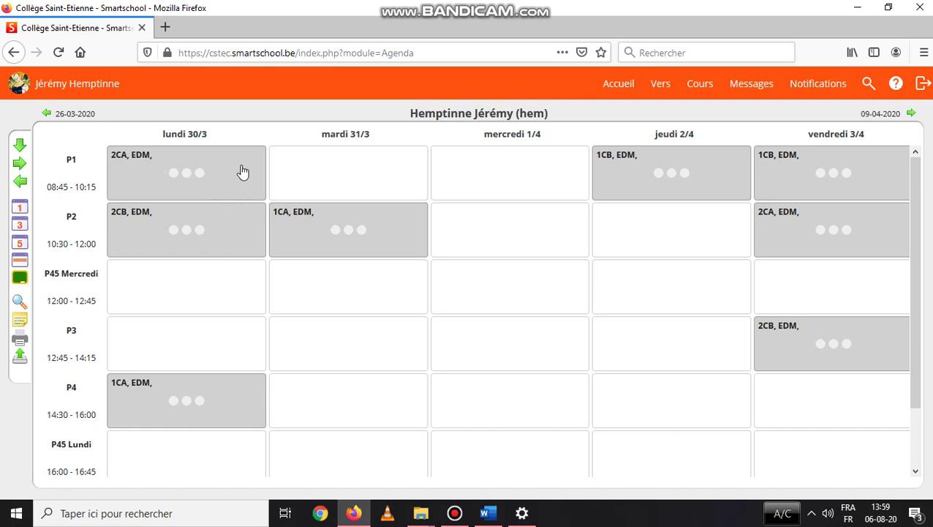
Open the 2CA lesson on Monday 30 March, P1, and enter "Analyse du bâti rural en openfield (p.17 - 19)" as its subject.
{"action": "left_click", "coordinate": [147, 192]}
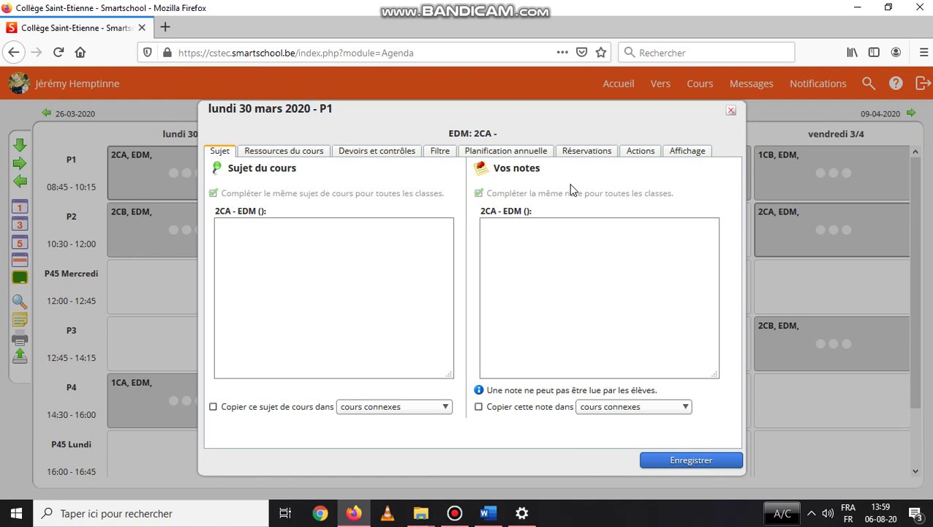
{"action": "left_click", "coordinate": [251, 236]}
{"action": "type", "text": "Analyse du bâti rural en openfie"}
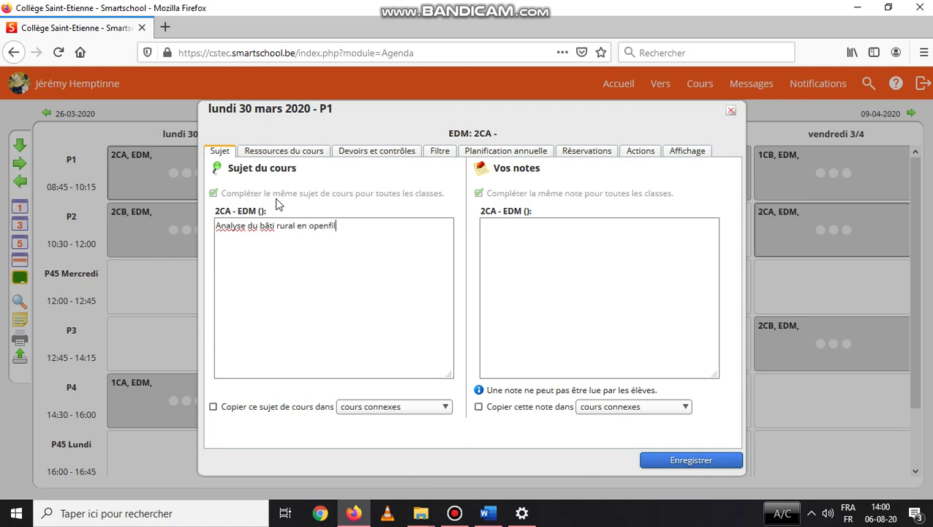
{"action": "type", "text": "ld"}
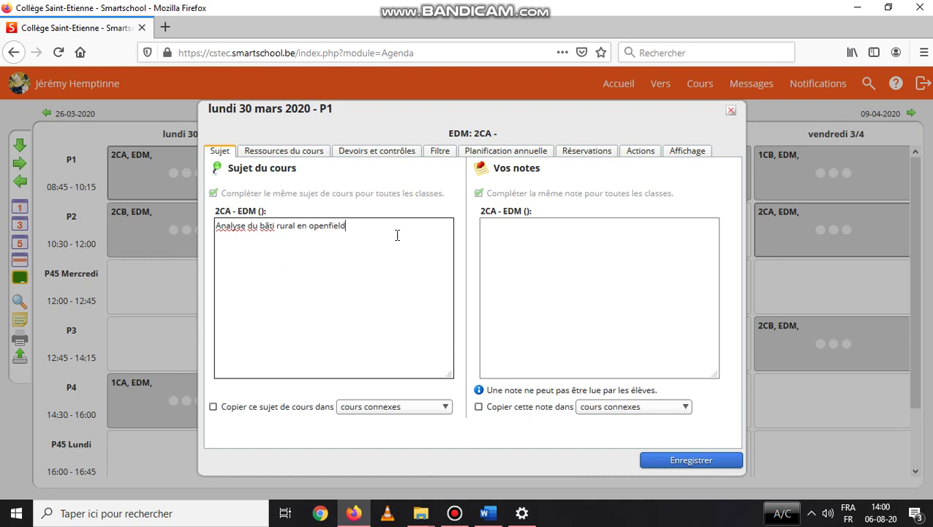
{"action": "type", "text": "(p.17 - 19)"}
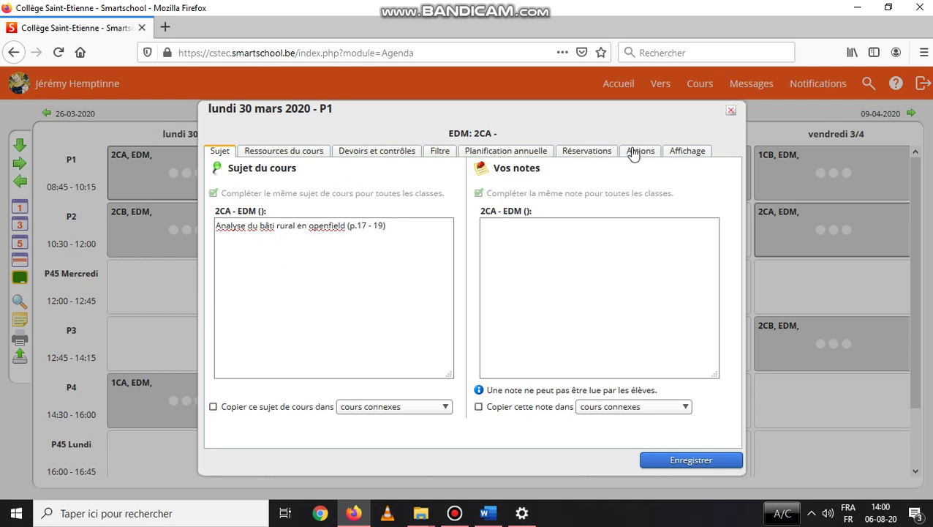
In the lesson's homework and tests section, enter the description "Séquence 2.2 : produire en milieu urbain (évaluation de synthèse)".
{"action": "left_click", "coordinate": [299, 154]}
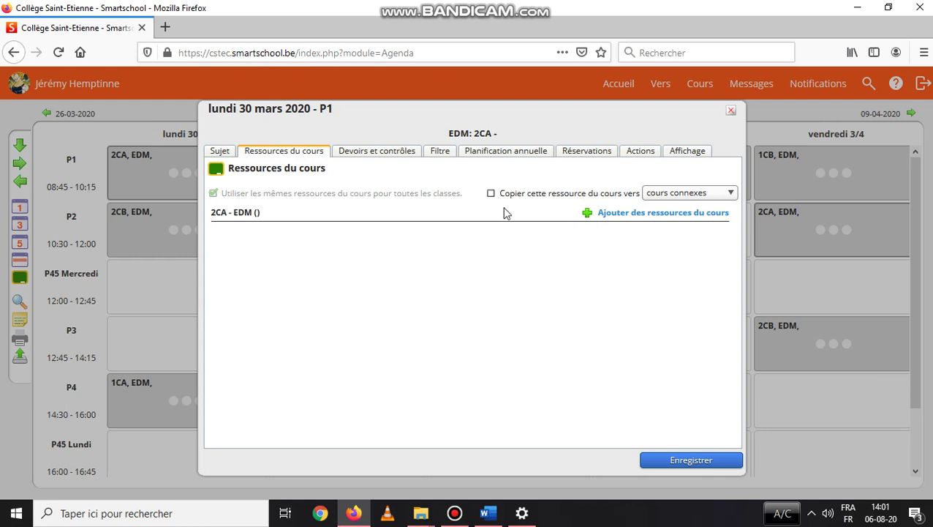
{"action": "left_click", "coordinate": [386, 158]}
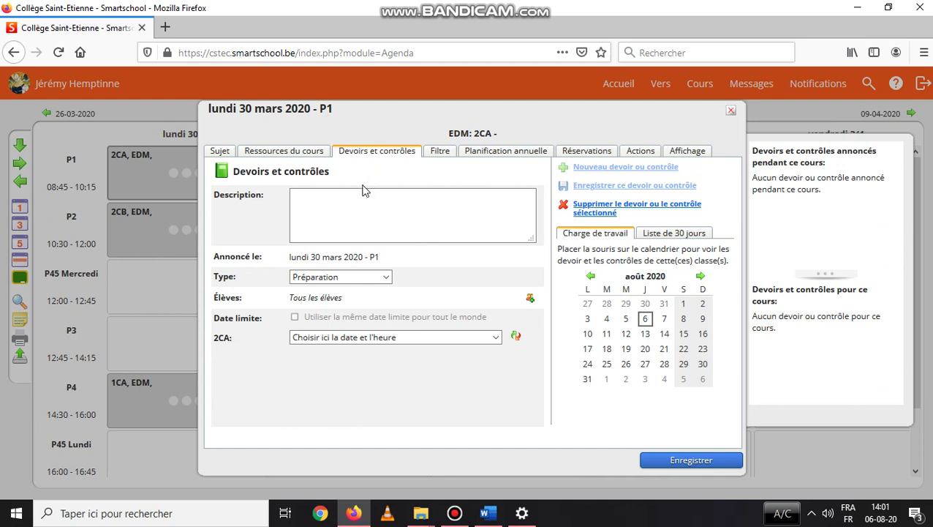
{"action": "left_click", "coordinate": [343, 200]}
{"action": "left_click", "coordinate": [322, 195]}
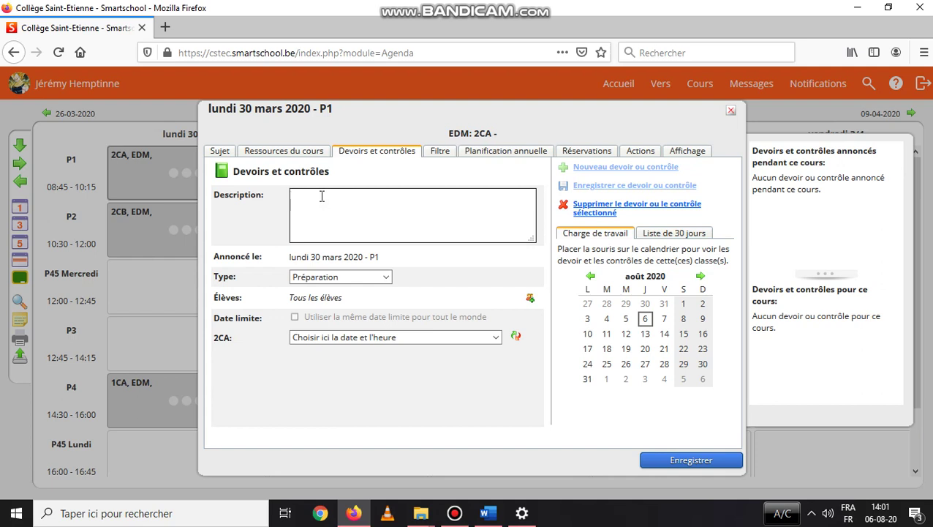
{"action": "type", "text": "Séquence 2.2 : produ"}
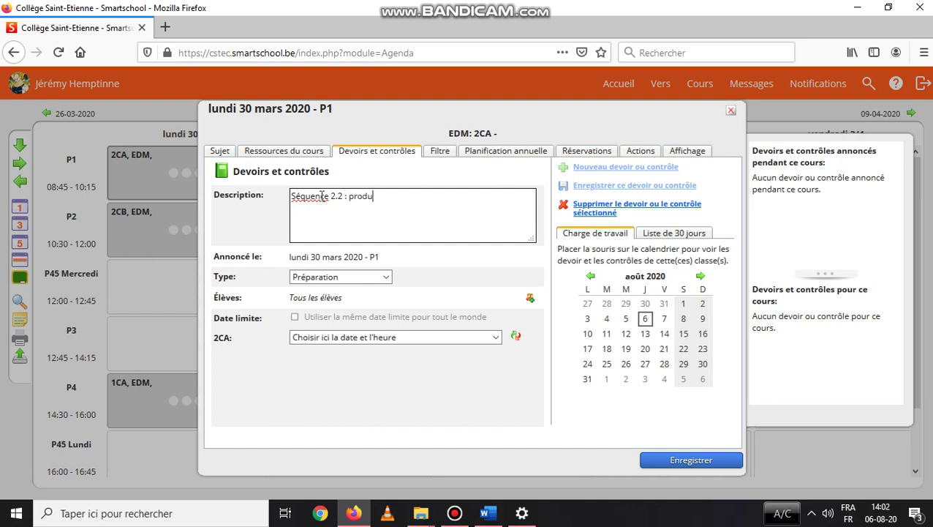
{"action": "type", "text": "ire en milieu urbain"}
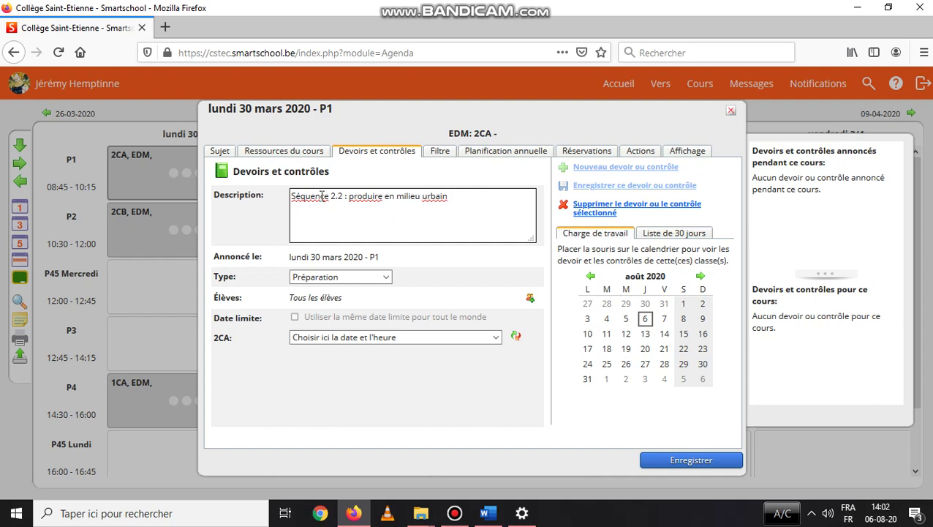
{"action": "type", "text": " (évaluation de sy"}
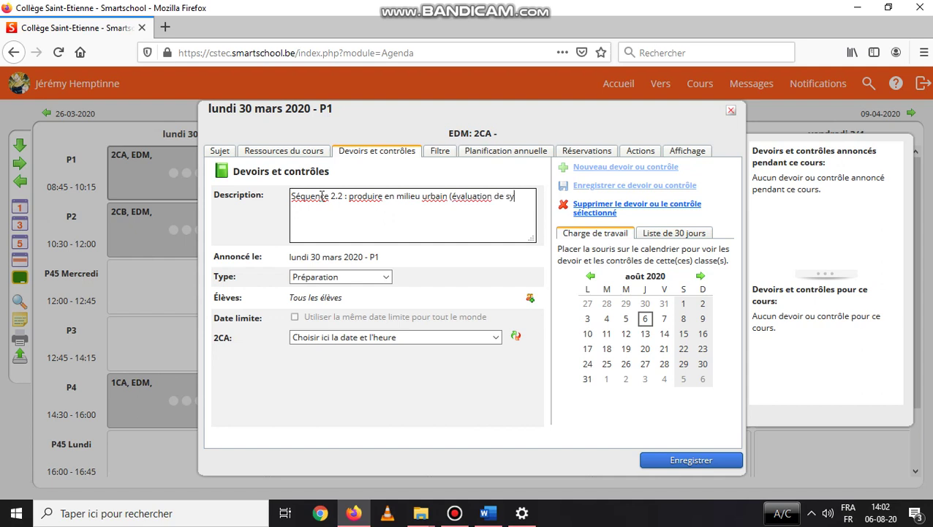
{"action": "type", "text": "nthèse)"}
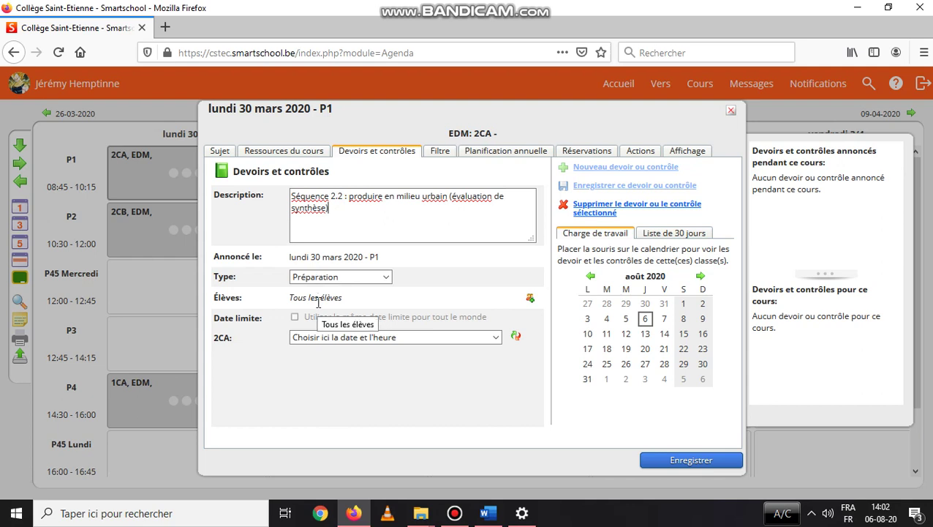
Set the assignment type to Évaluation sommative and assign it to all pupils of 2CA.
{"action": "left_click", "coordinate": [385, 277]}
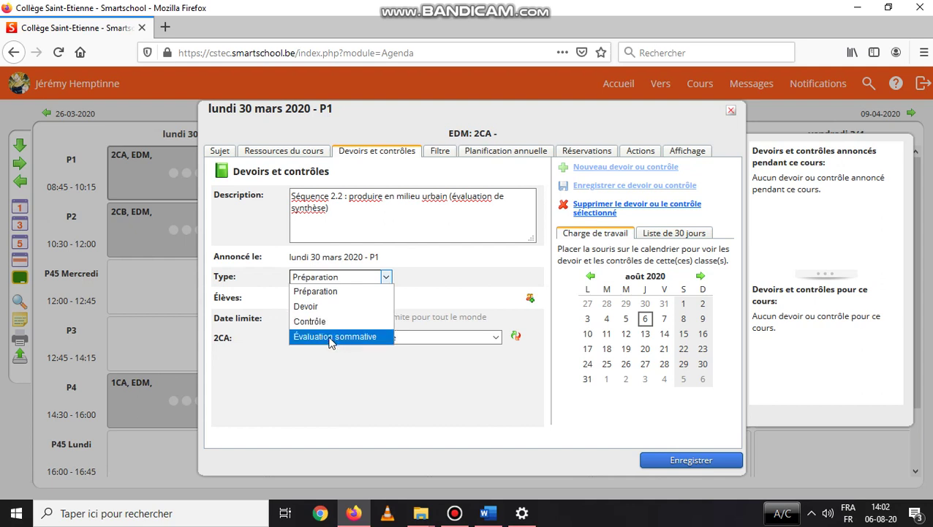
{"action": "left_click", "coordinate": [331, 338]}
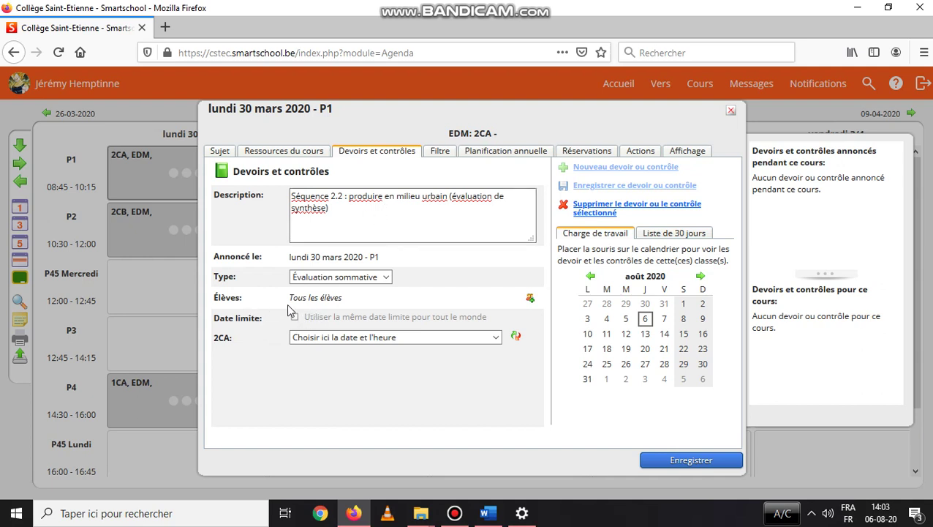
{"action": "left_click", "coordinate": [531, 299]}
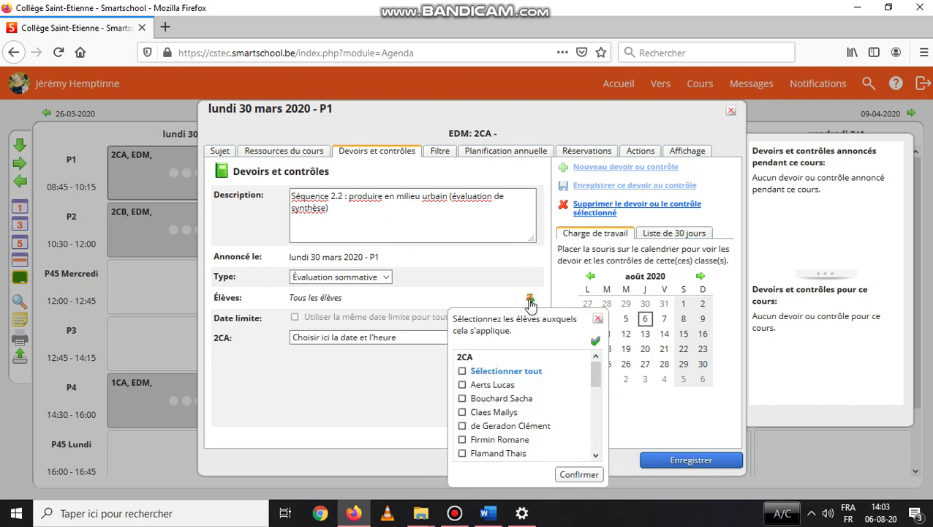
{"action": "left_click", "coordinate": [463, 372]}
{"action": "left_click", "coordinate": [577, 475]}
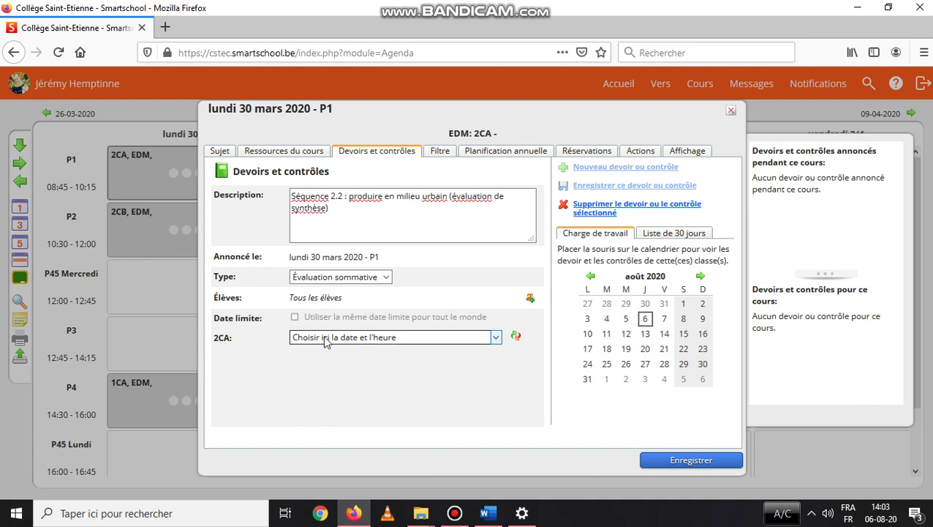
Set the assignment's deadline for 2CA to lun. 20 avril - P1 - EDM.
{"action": "left_click", "coordinate": [495, 339]}
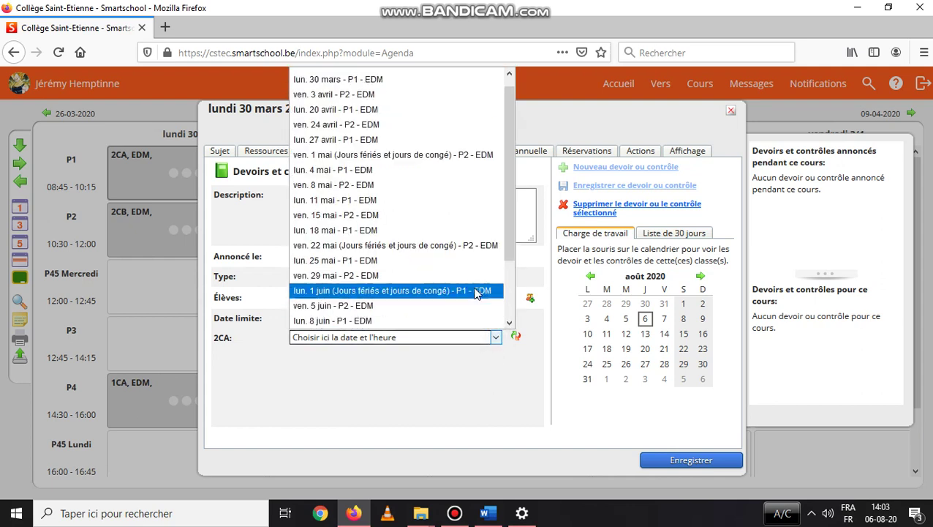
{"action": "scroll", "coordinate": [504, 147], "scroll_direction": "up", "scroll_amount": 1}
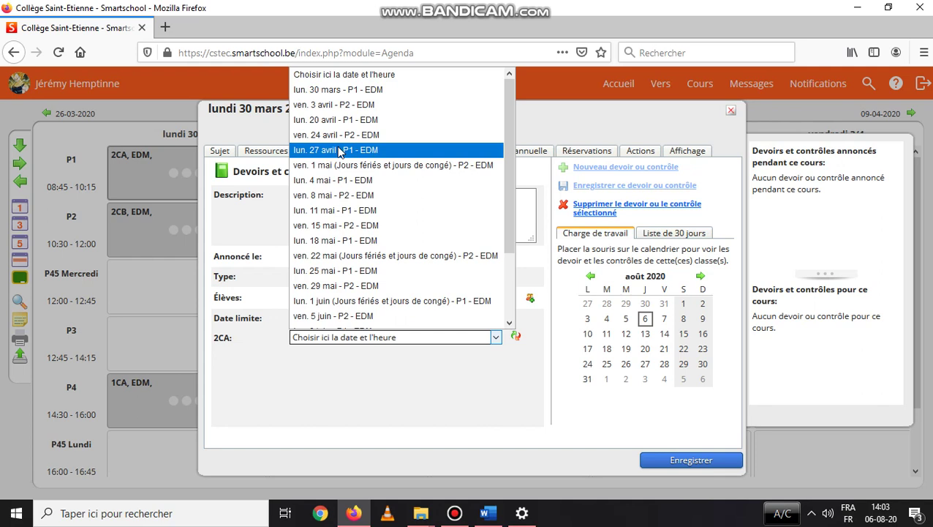
{"action": "left_click", "coordinate": [335, 120]}
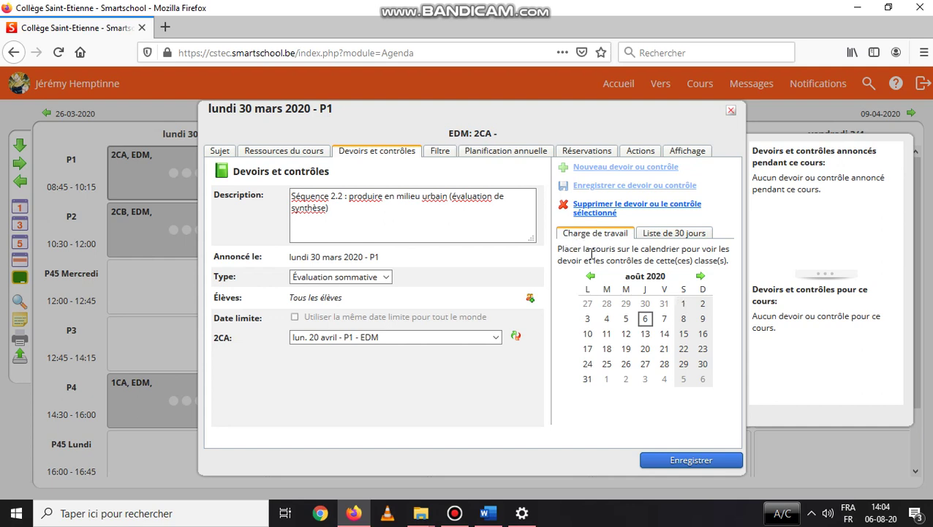
Examine the workload calendar for 2CA from March to May 2020, checking the homework and tests listed on the coloured days.
{"action": "left_click", "coordinate": [592, 276]}
{"action": "left_click", "coordinate": [592, 276]}
{"action": "left_click", "coordinate": [592, 275]}
{"action": "left_click", "coordinate": [593, 276]}
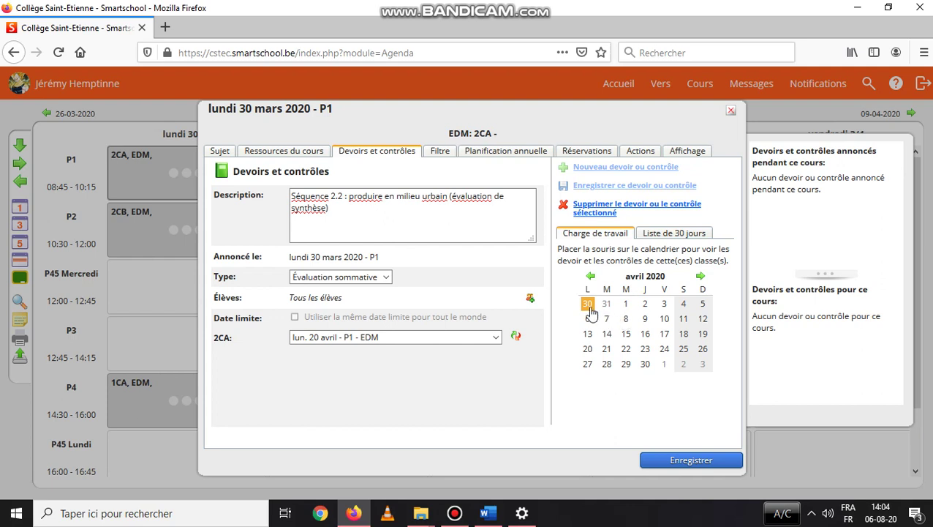
{"action": "mouse_move", "coordinate": [589, 309]}
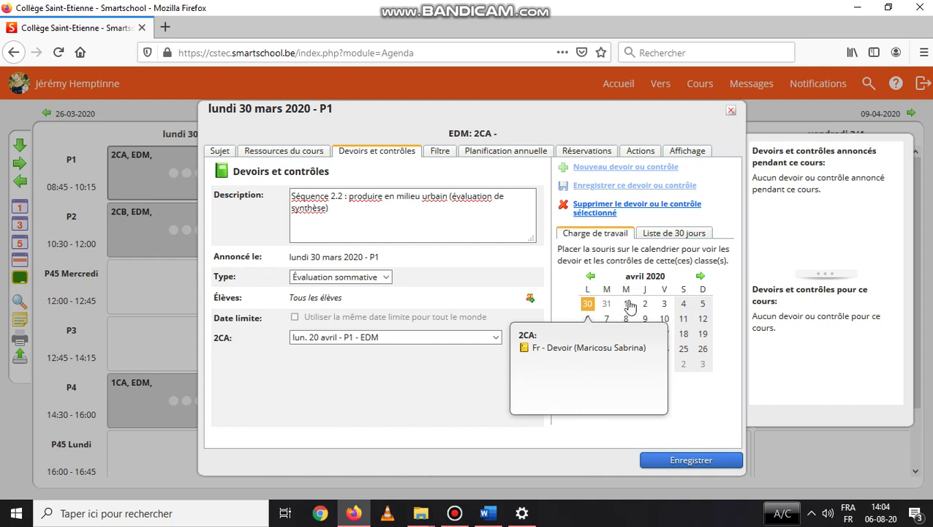
{"action": "left_click", "coordinate": [702, 277]}
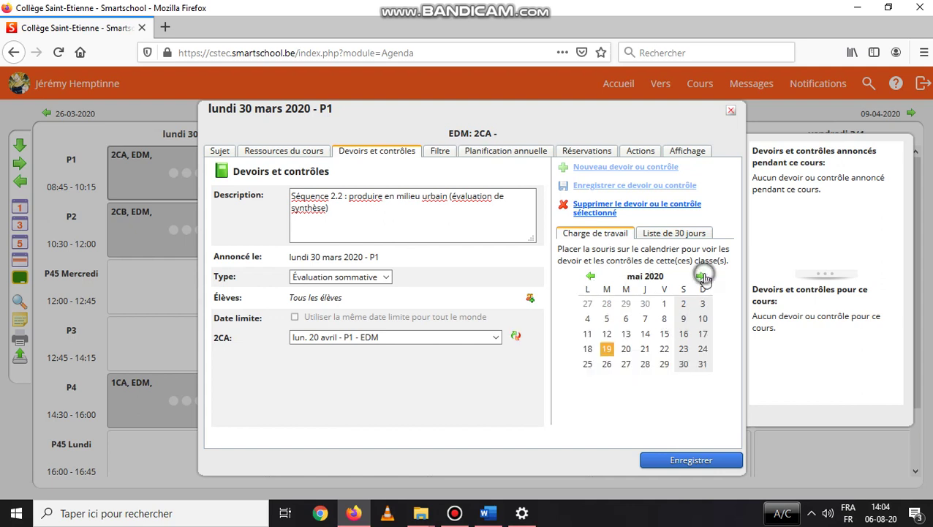
{"action": "left_click", "coordinate": [590, 276]}
{"action": "left_click", "coordinate": [591, 277]}
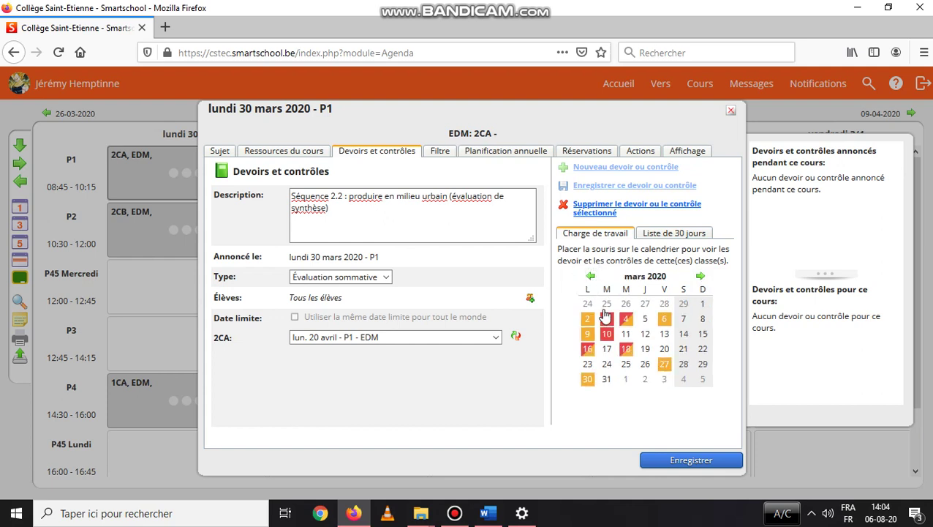
{"action": "mouse_move", "coordinate": [629, 322]}
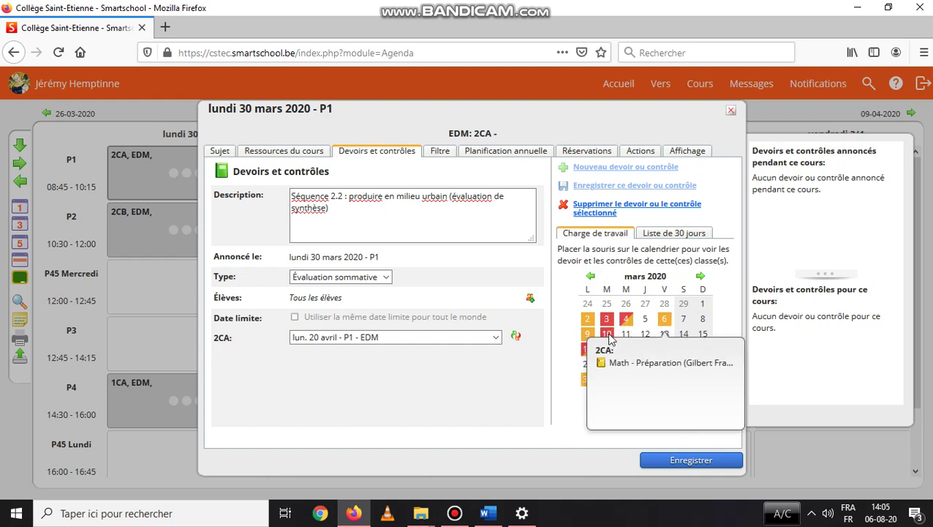
{"action": "mouse_move", "coordinate": [588, 339]}
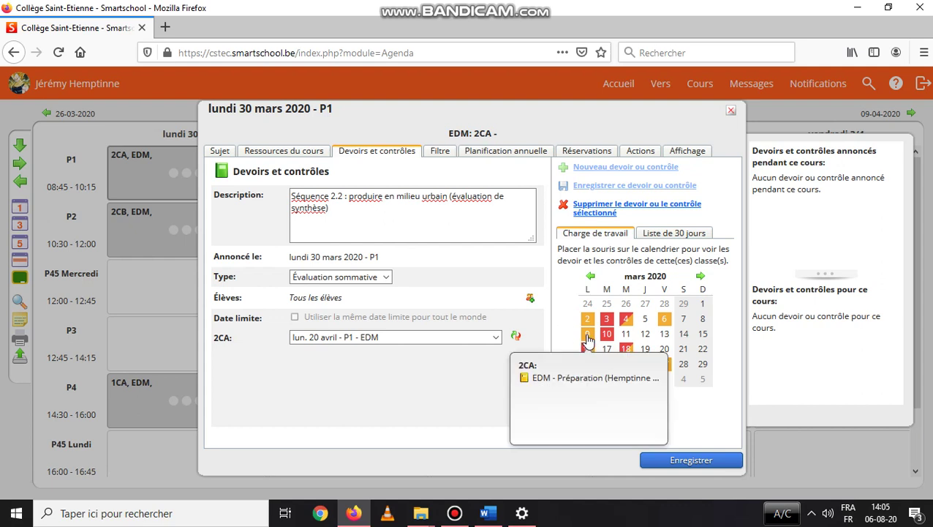
{"action": "mouse_move", "coordinate": [627, 351]}
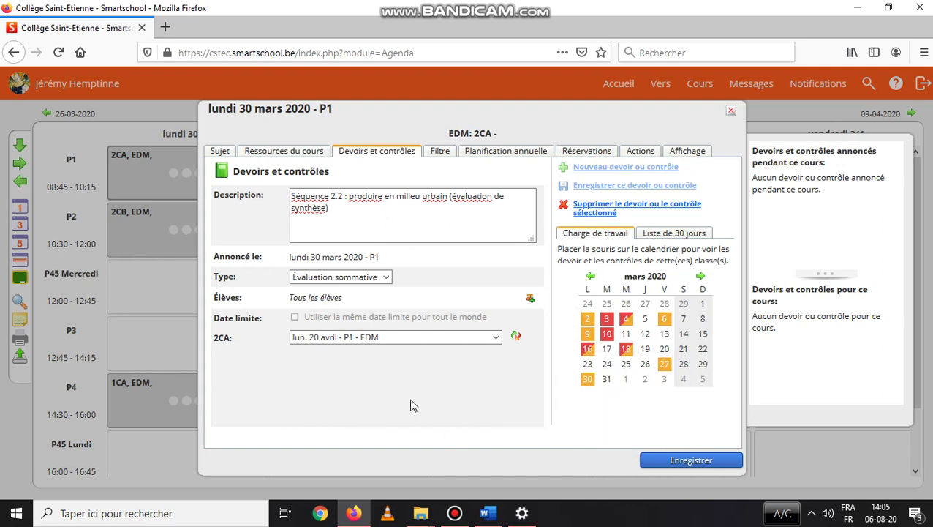
Try to save the whole lesson entry, but decline to continue without saving the assignment.
{"action": "left_click", "coordinate": [691, 461]}
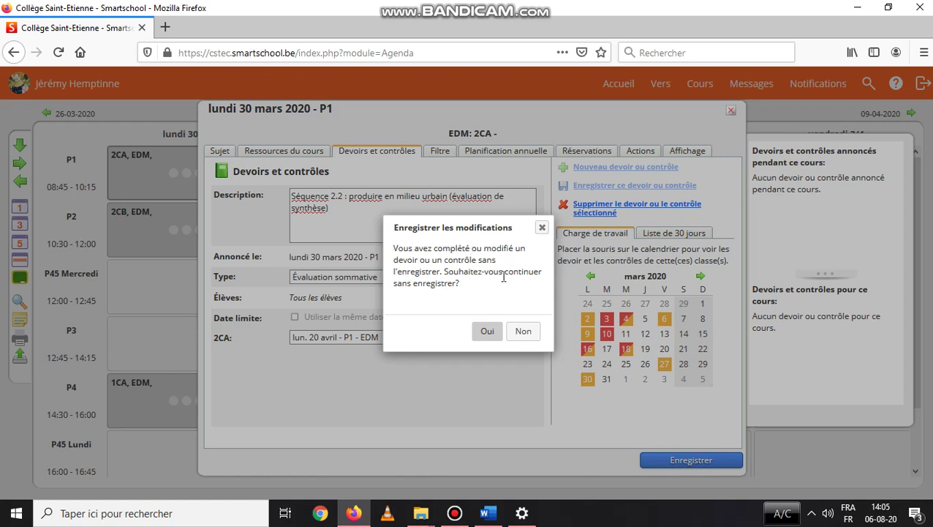
{"action": "left_click", "coordinate": [522, 330]}
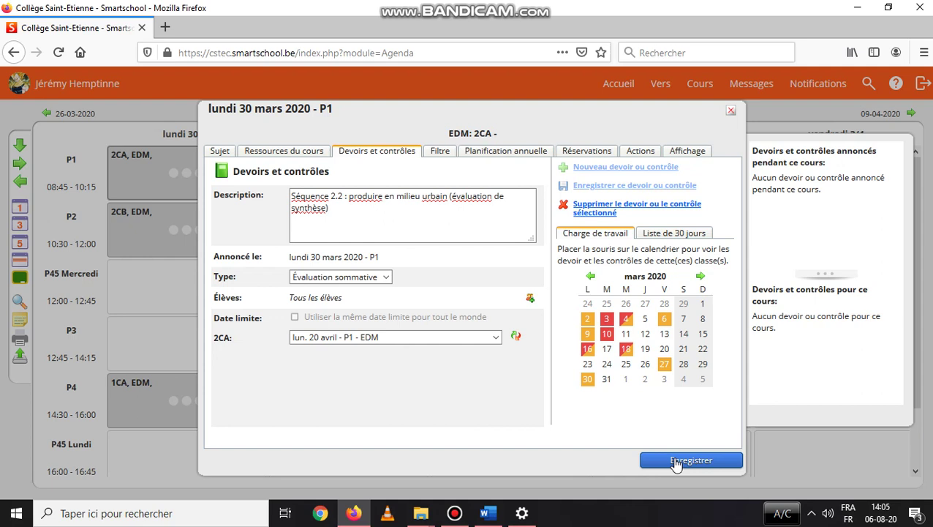
Open the assignment's type choices again.
{"action": "left_click", "coordinate": [387, 281]}
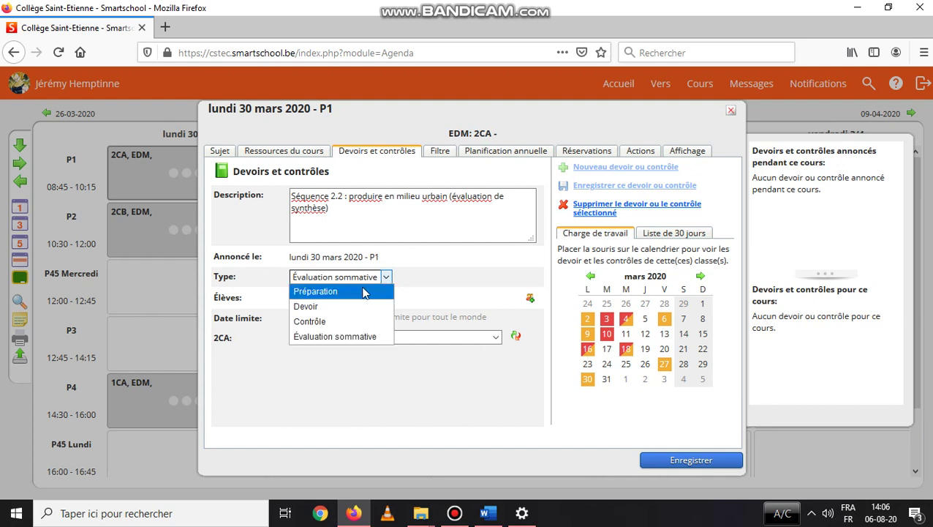